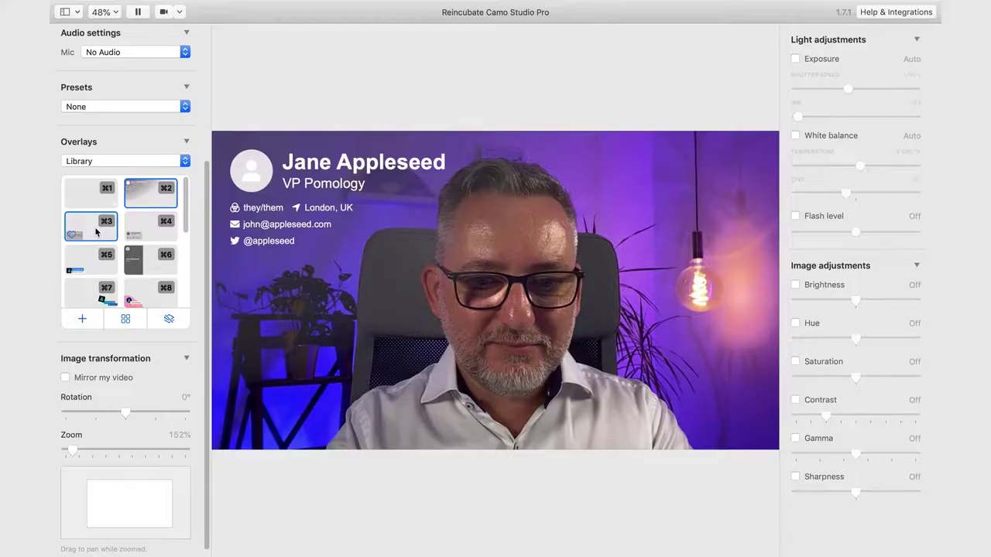
# - Try several library overlays, including Spread Nametag, finishing on the red YouTube (Light) banner
pyautogui.click(96, 232)
pyautogui.scroll(-5, 184, 252)
pyautogui.click(94, 263)
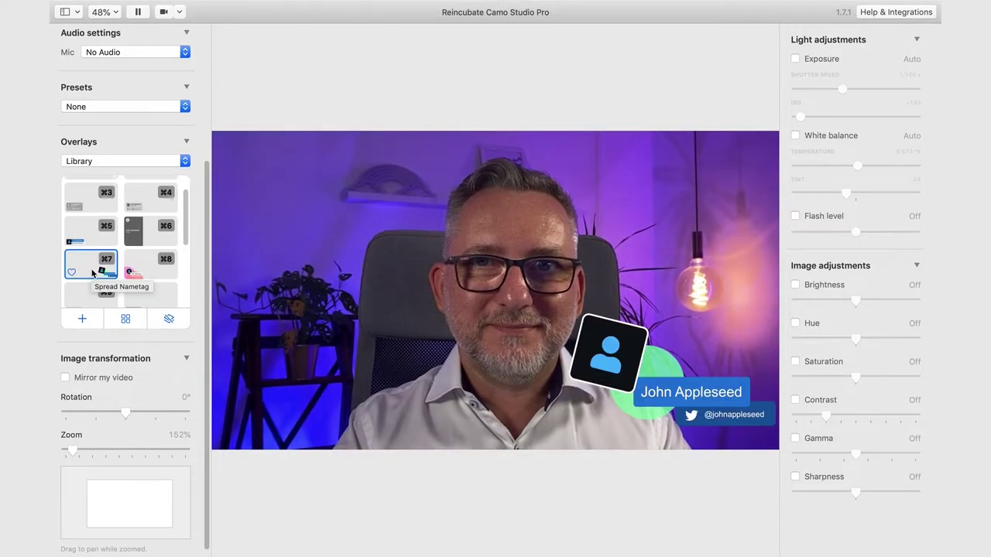
pyautogui.click(155, 263)
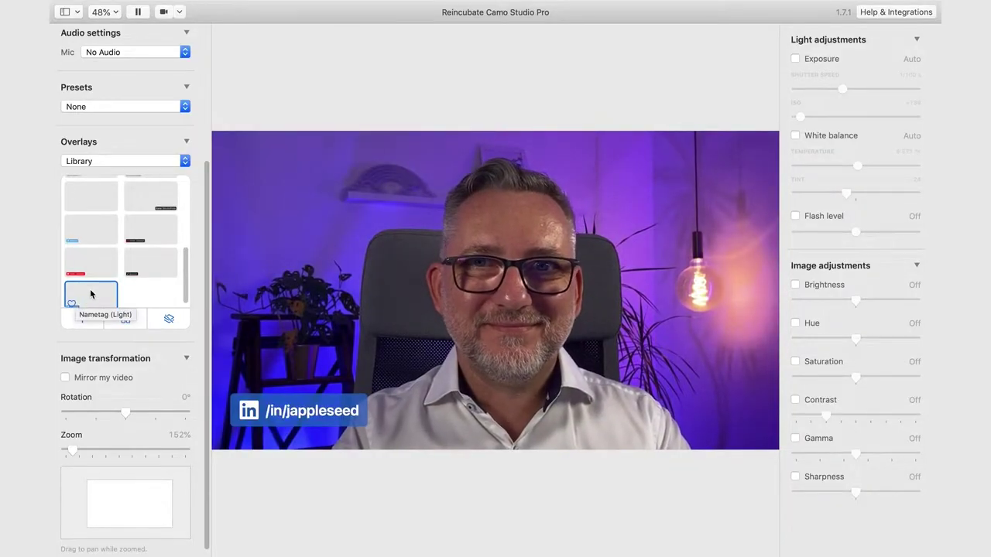
pyautogui.click(84, 273)
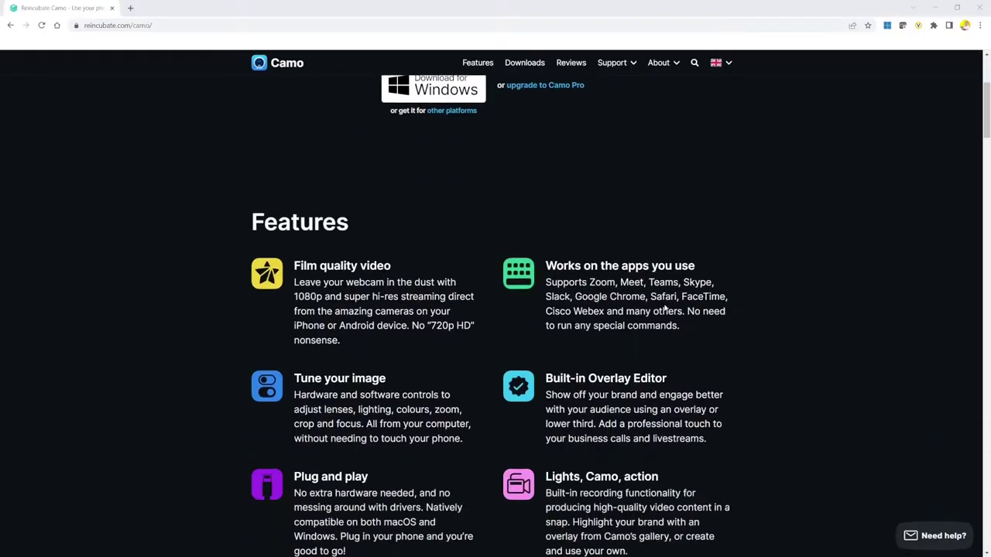
# - Scroll the left panel to the Camera settings showing Portrait mode with the background blurred
pyautogui.scroll(-8, 664, 309)
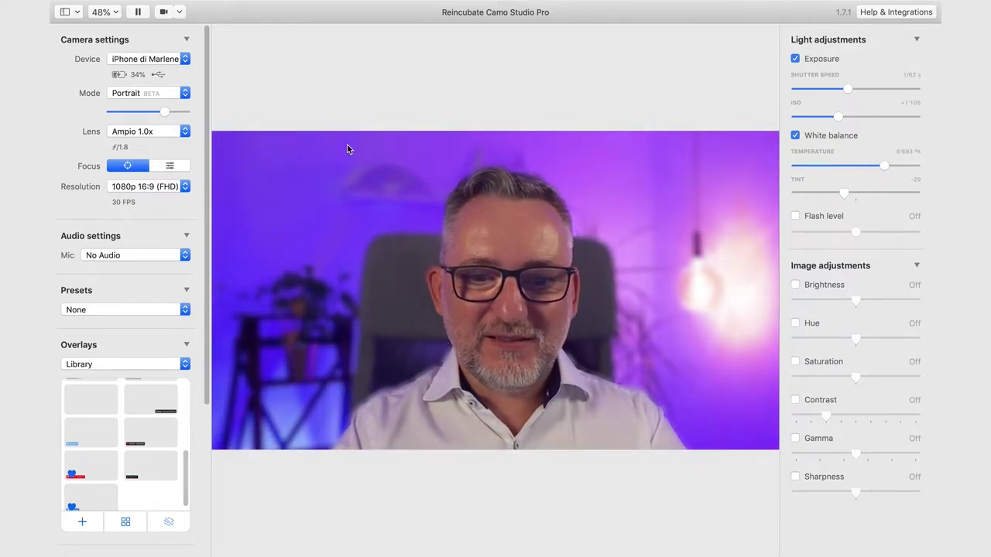
# - Try the Mute Background and Emoji Face camera modes
pyautogui.click(148, 93)
pyautogui.click(144, 115)
pyautogui.click(185, 93)
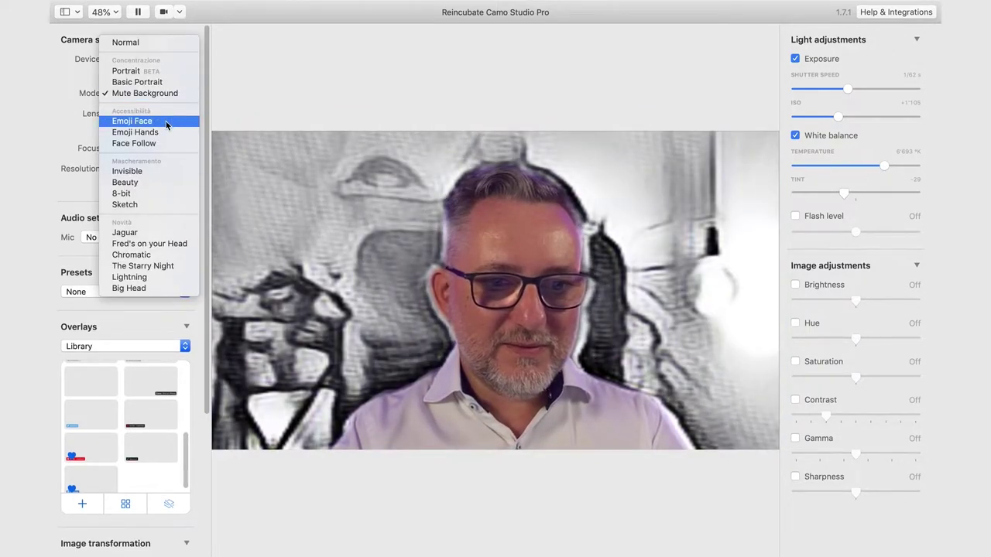
pyautogui.click(166, 122)
# - Switch to the ultra-wide 0.5x lens and adjust the shutter speed to brighten the picture
pyautogui.click(165, 113)
pyautogui.click(155, 98)
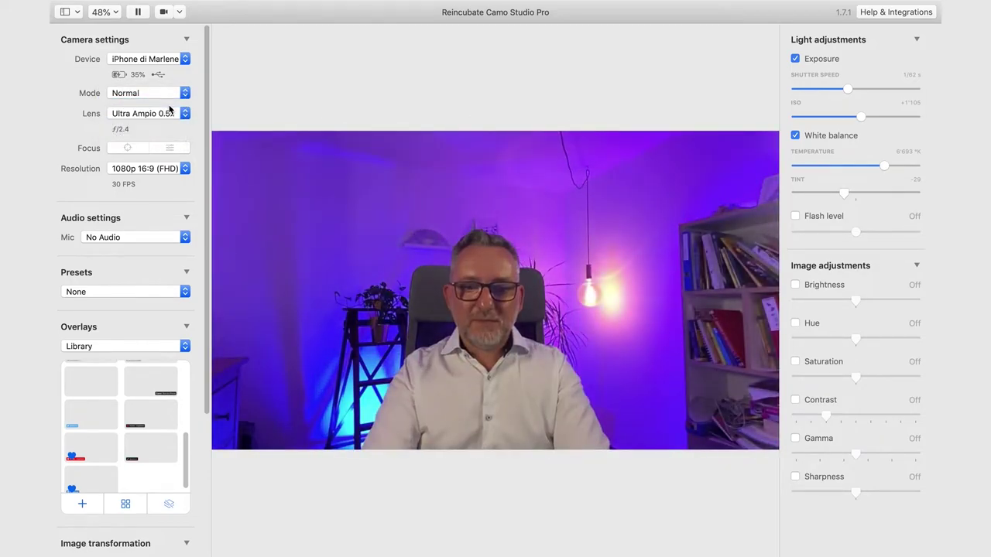
pyautogui.scroll(-5, 70, 490)
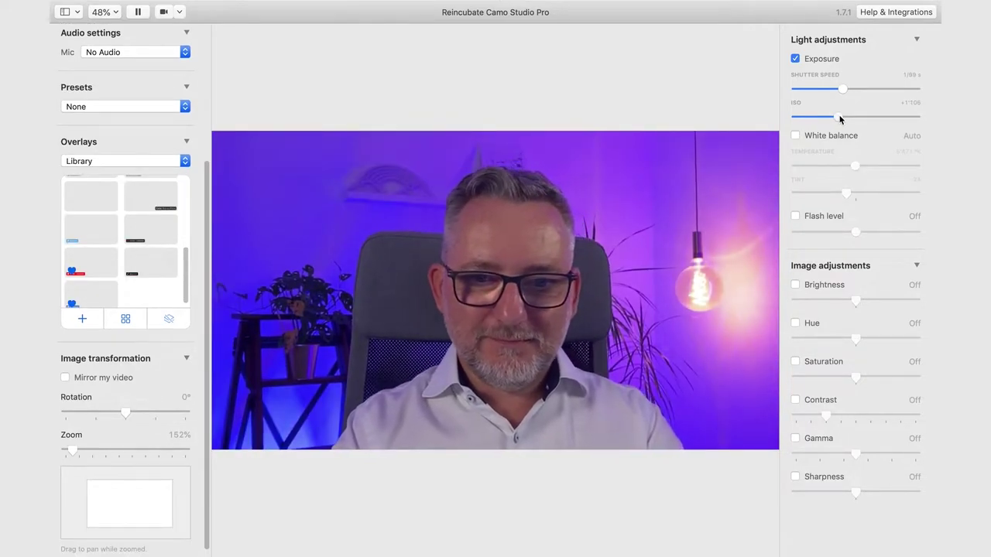
pyautogui.moveTo(844, 91); pyautogui.dragTo(848, 90)
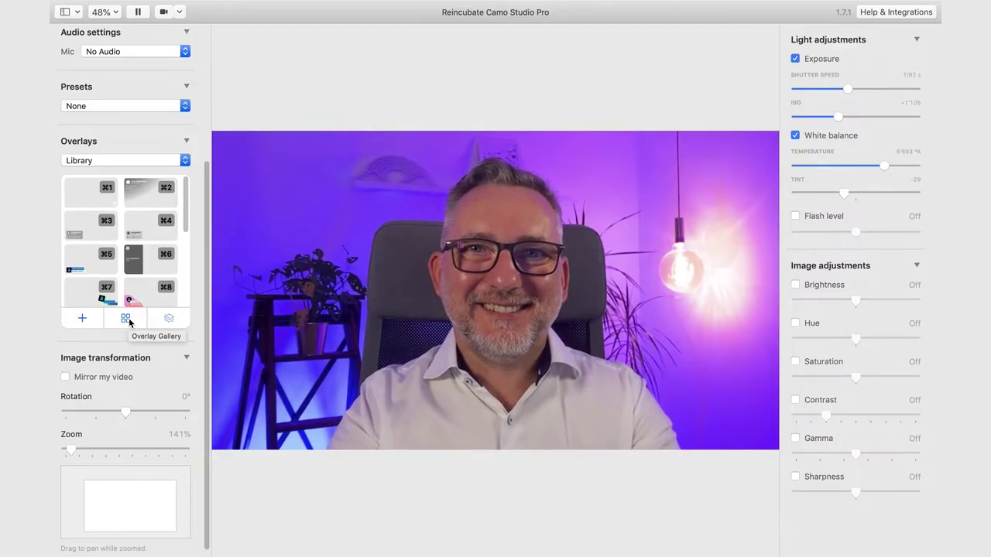
# - Open the full Overlay Gallery from beneath the Overlays list
pyautogui.click(129, 321)
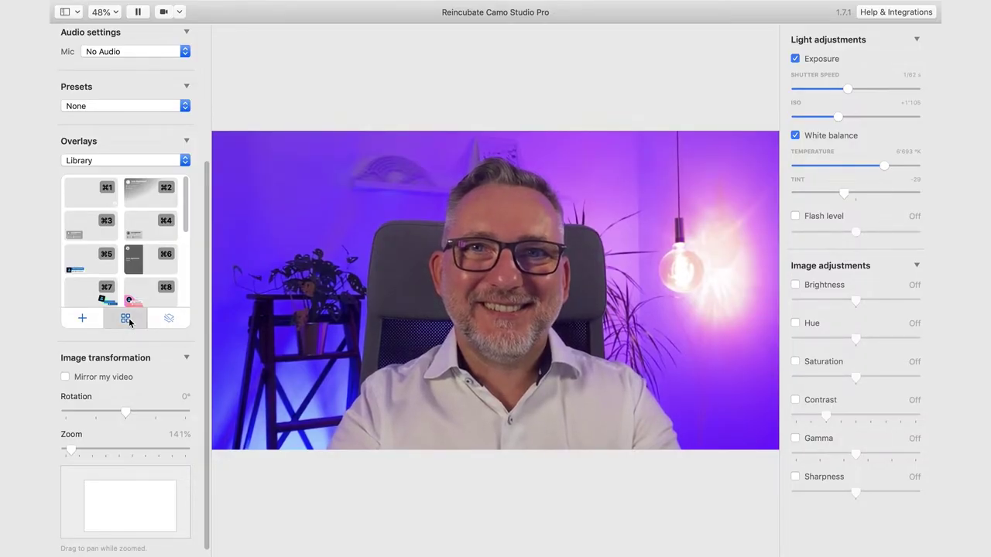
# - Create a new overlay from the LinkedIn template in the gallery and select its Image element
pyautogui.scroll(-5, 284, 263)
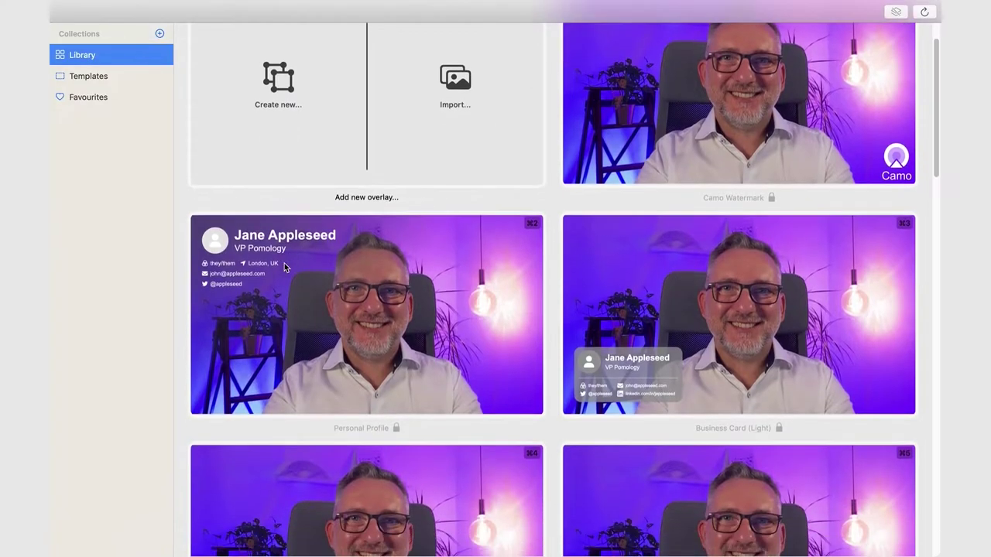
pyautogui.scroll(-10, 284, 267)
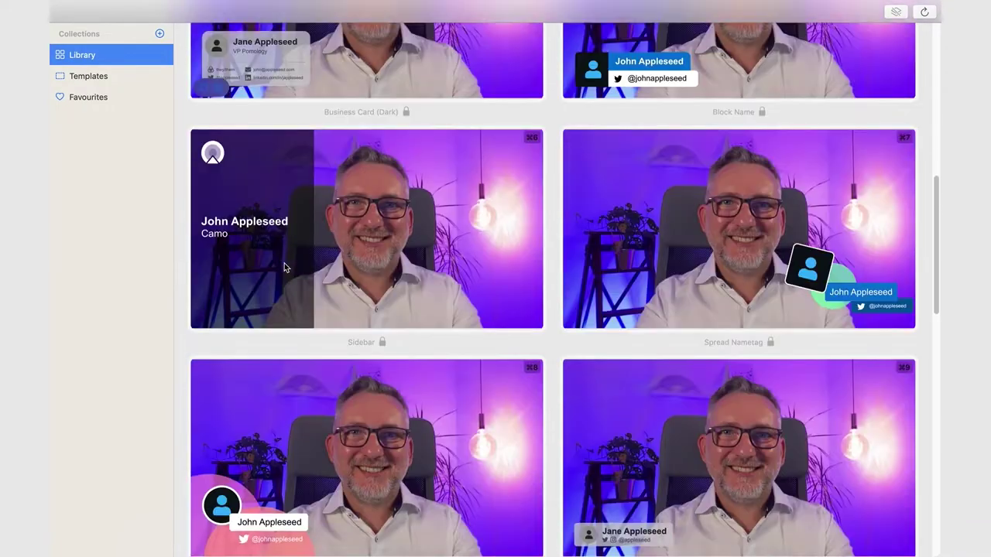
pyautogui.scroll(-10, 284, 267)
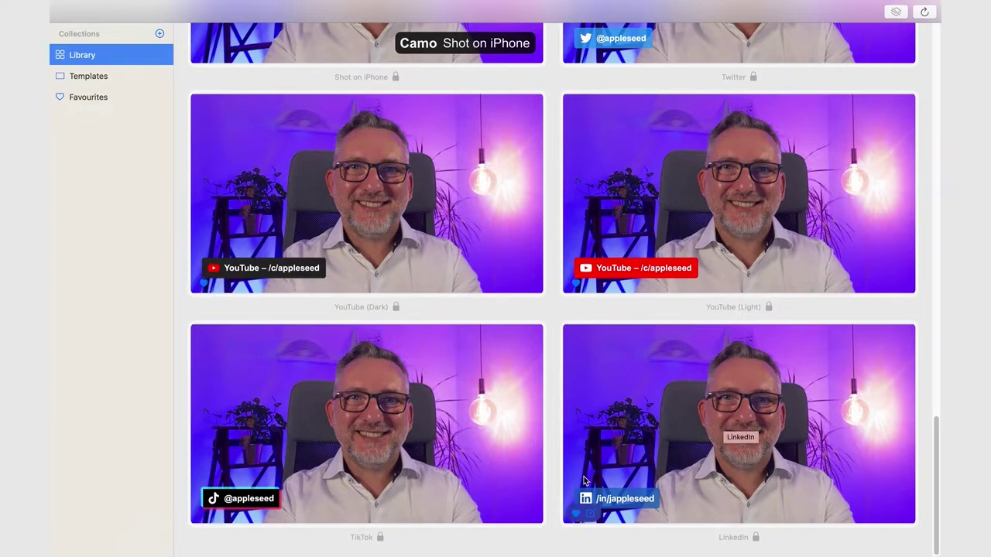
pyautogui.click(592, 515)
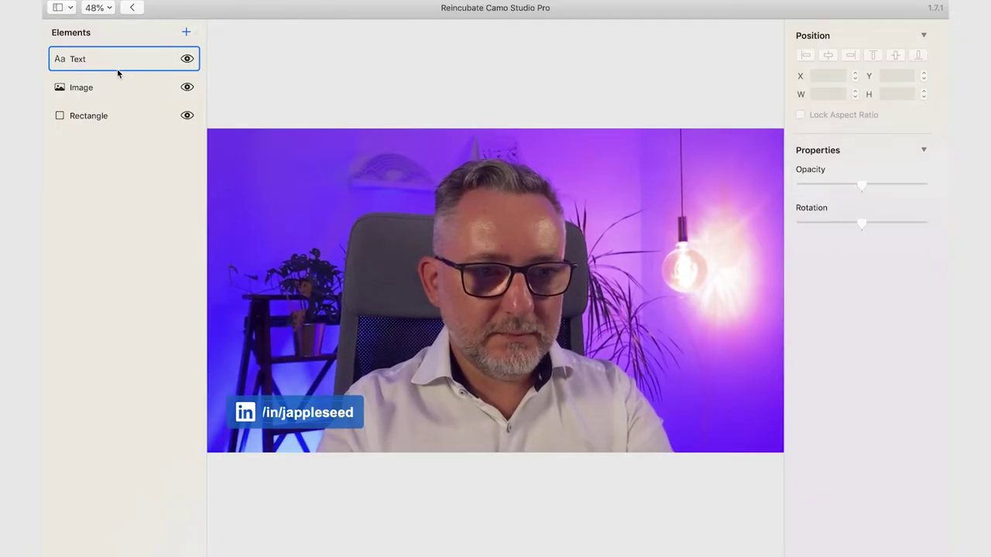
pyautogui.click(112, 90)
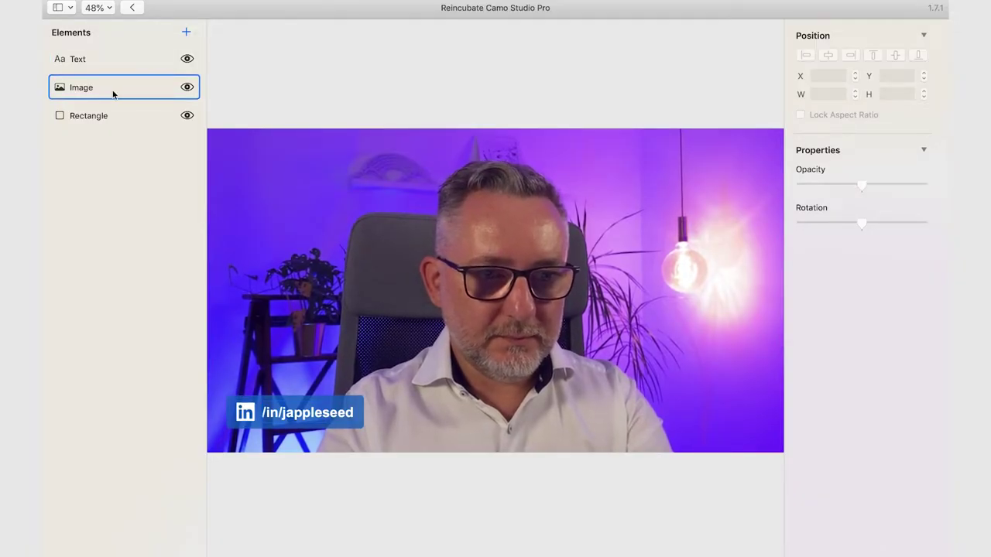
# - Replace the label's old LinkedIn handle with the presenter's own handle
pyautogui.click(114, 66)
pyautogui.click(107, 87)
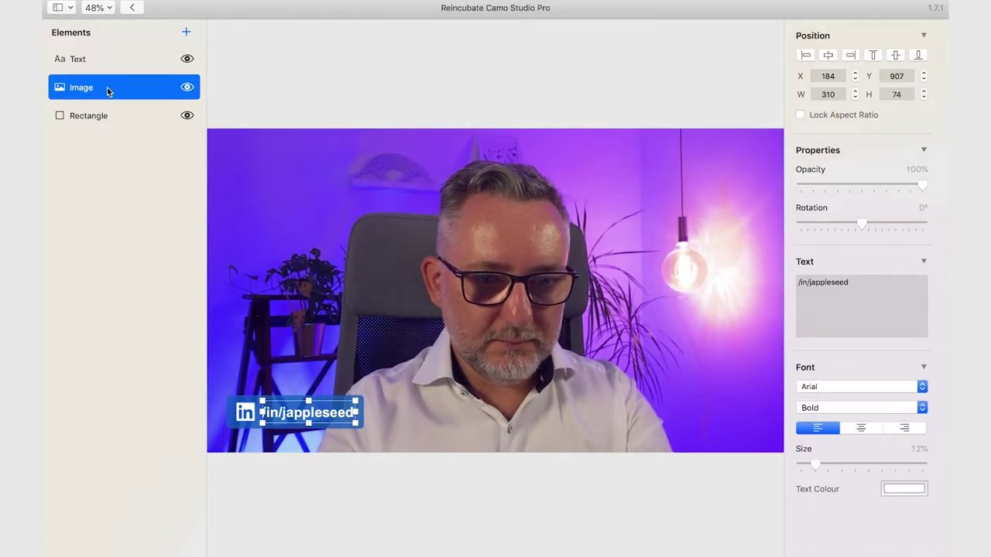
pyautogui.click(104, 109)
pyautogui.click(101, 59)
pyautogui.click(850, 282)
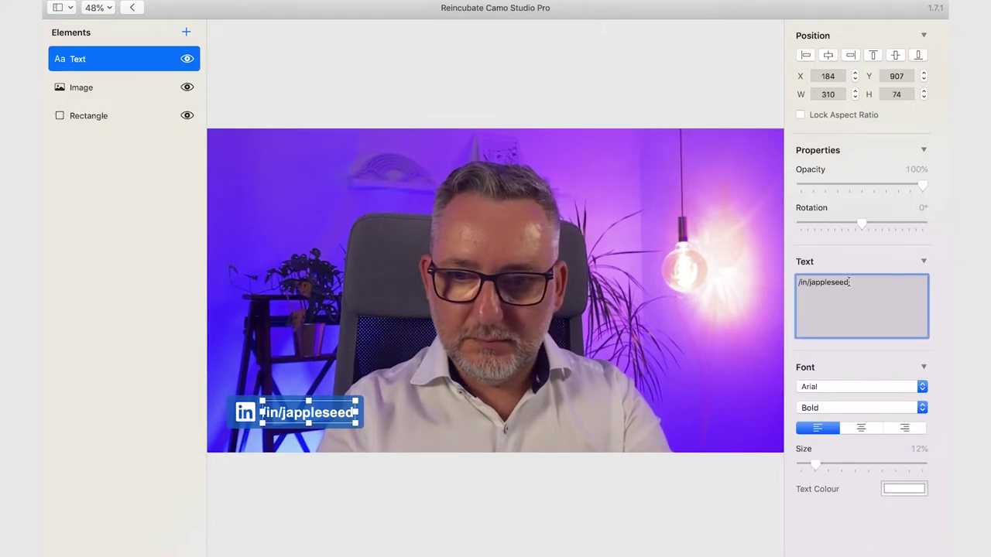
pyautogui.press('BackSpace')
pyautogui.press('BackSpace')
pyautogui.press('BackSpace')
pyautogui.press('BackSpace')
pyautogui.press('BackSpace')
pyautogui.press('BackSpace')
pyautogui.press('BackSpace')
pyautogui.press('BackSpace')
pyautogui.press('BackSpace')
pyautogui.press('BackSpace')
pyautogui.press('BackSpace')
pyautogui.press('BackSpace')
pyautogui.write('n/enricozampar')
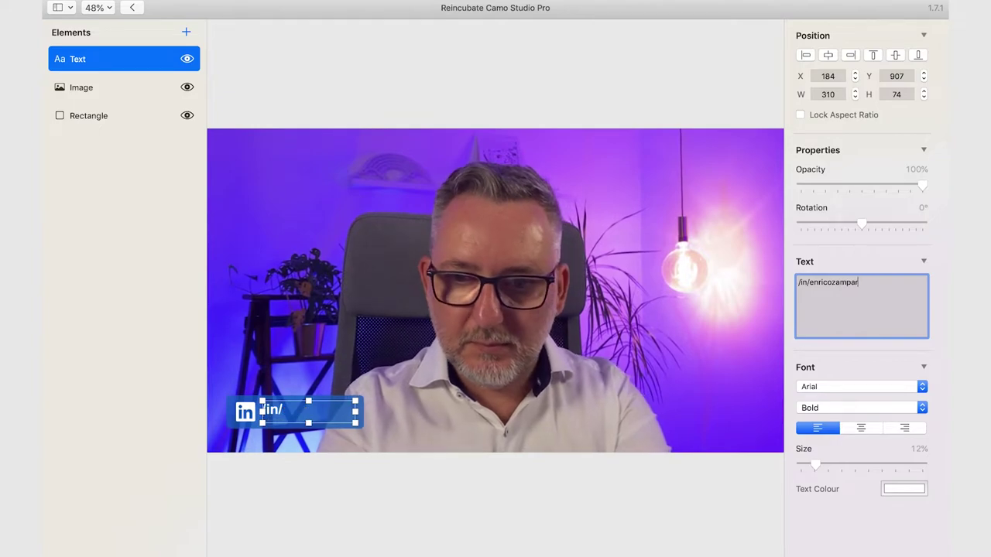
pyautogui.write('o')
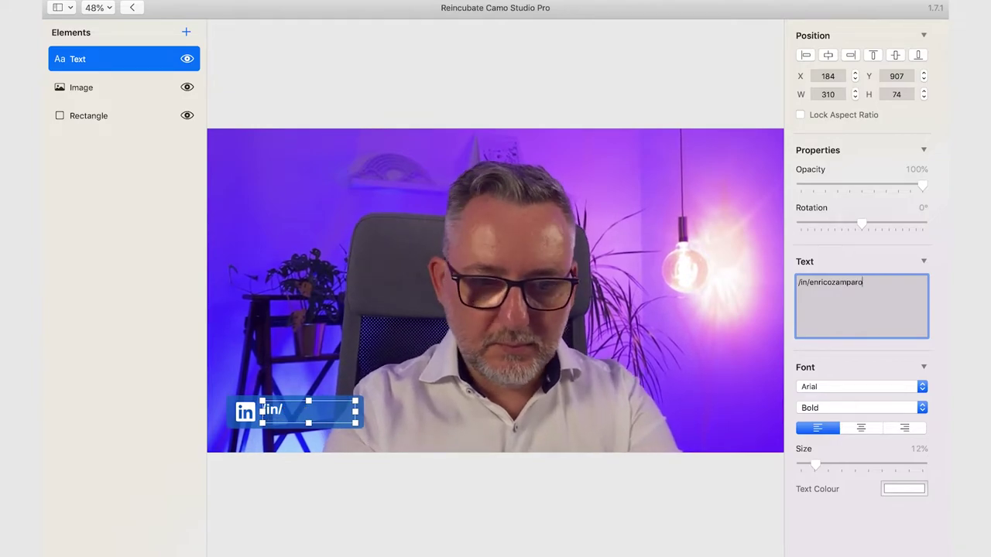
# - Widen the text label and stretch the rectangle background to fit the longer handle
pyautogui.rightClick(356, 418)
pyautogui.press('Escape')
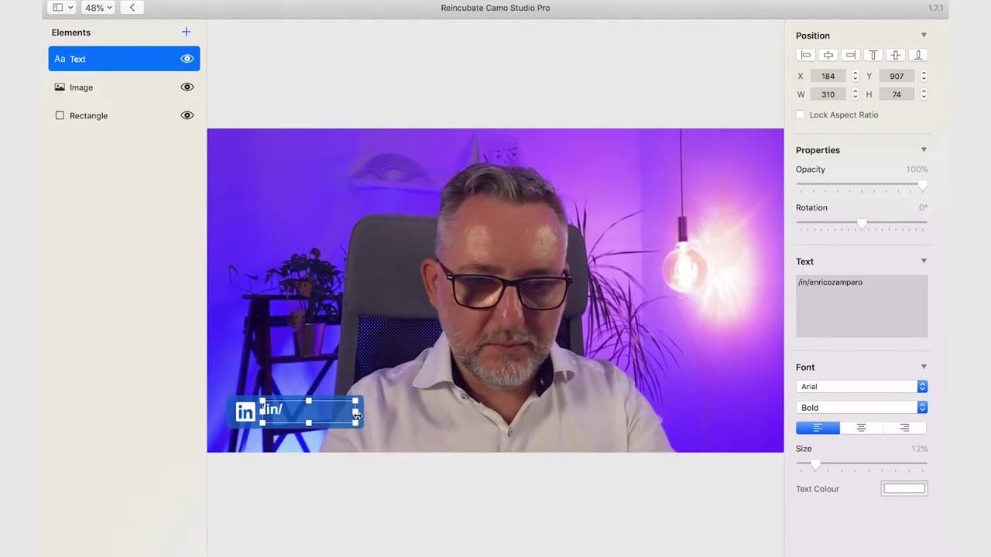
pyautogui.moveTo(356, 416); pyautogui.dragTo(382, 415)
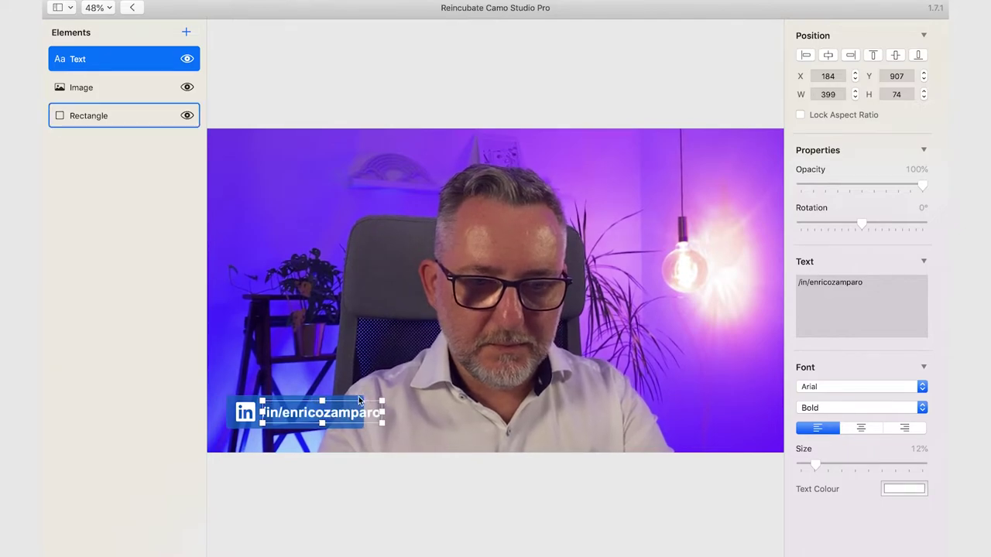
pyautogui.click(357, 397)
pyautogui.moveTo(367, 412); pyautogui.dragTo(715, 205)
# - Move the text label, blue bar and logo to the video's upper right
pyautogui.click(349, 424)
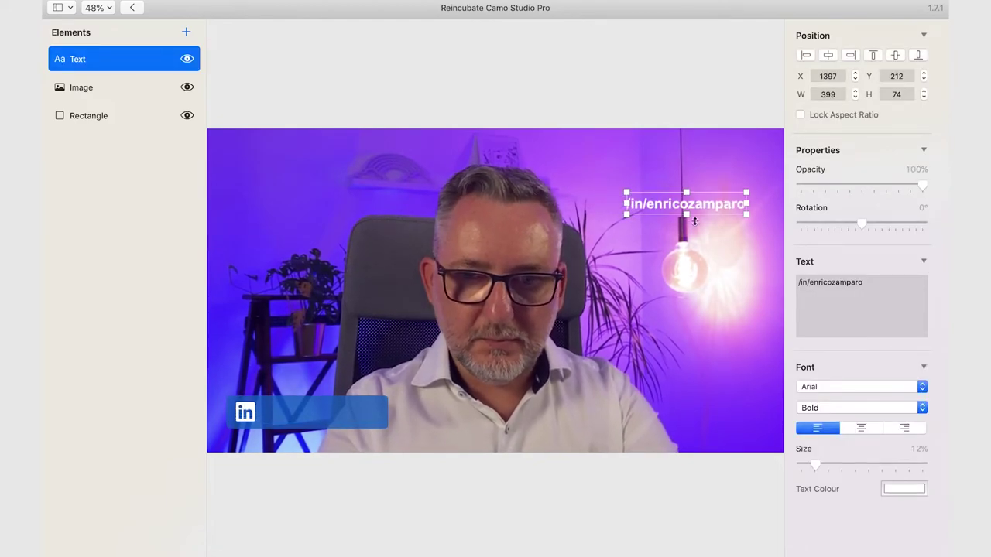
pyautogui.moveTo(291, 413); pyautogui.dragTo(653, 206)
pyautogui.moveTo(248, 414); pyautogui.dragTo(609, 208)
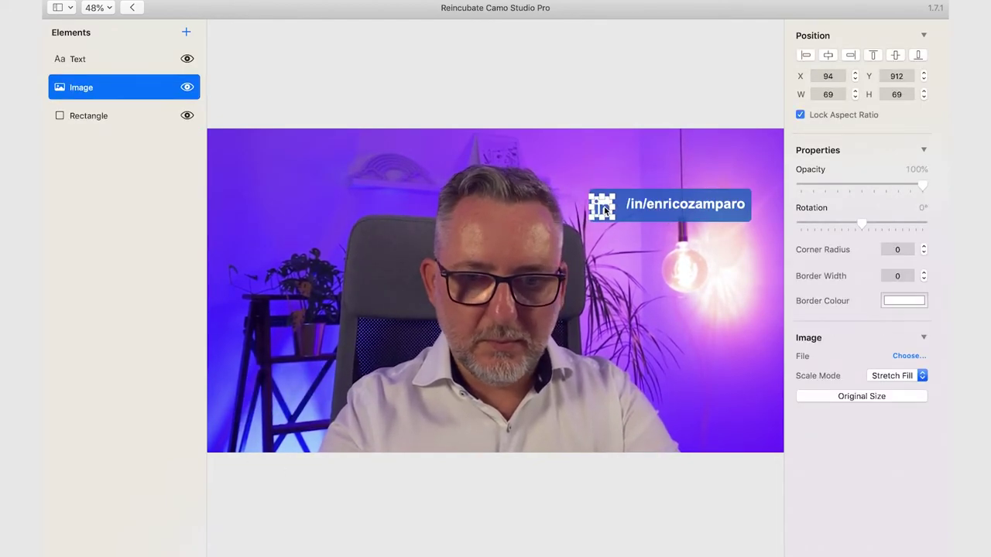
pyautogui.click(607, 262)
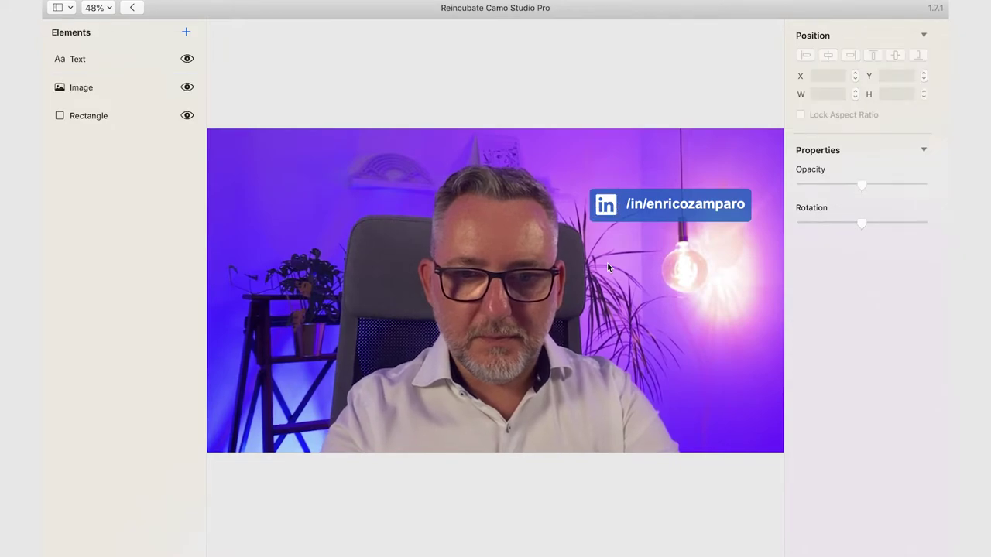
# - Undo both moves so the LinkedIn badge returns bottom-left, then exit the overlay editor
pyautogui.press('super+z')
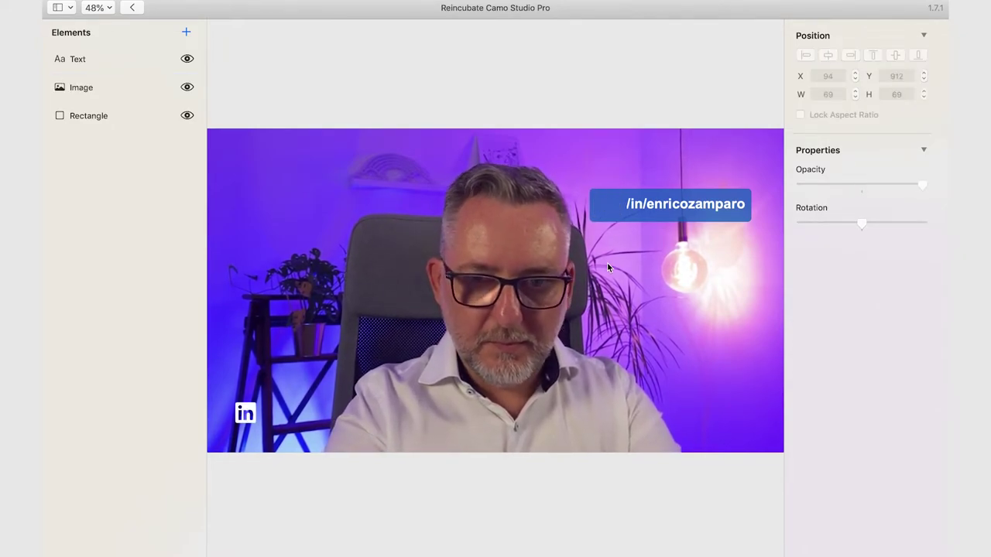
pyautogui.press('super+z')
pyautogui.press('super+z')
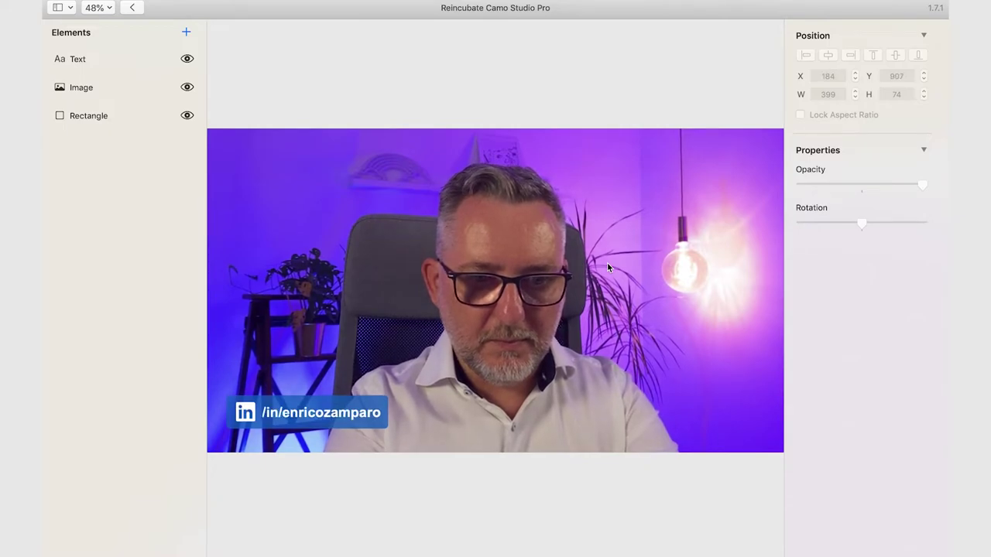
pyautogui.click(131, 7)
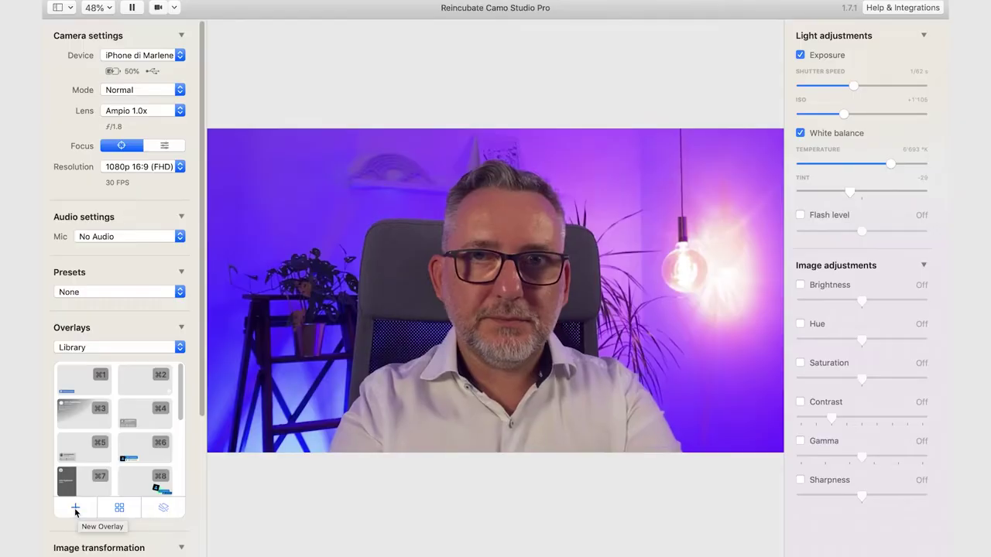
# - Create a new blank overlay named Enrico_branded
pyautogui.click(75, 508)
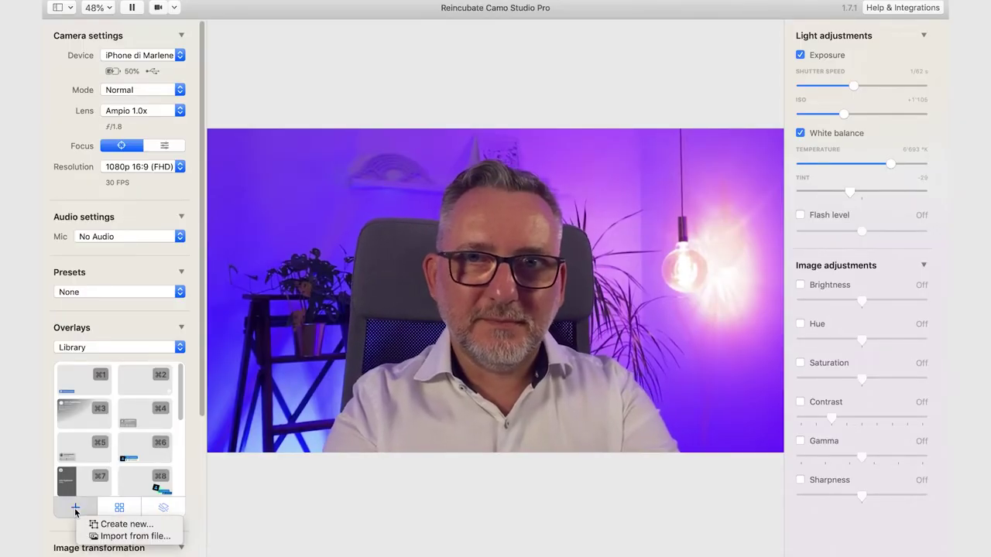
pyautogui.click(124, 524)
pyautogui.write('Enrico_branded')
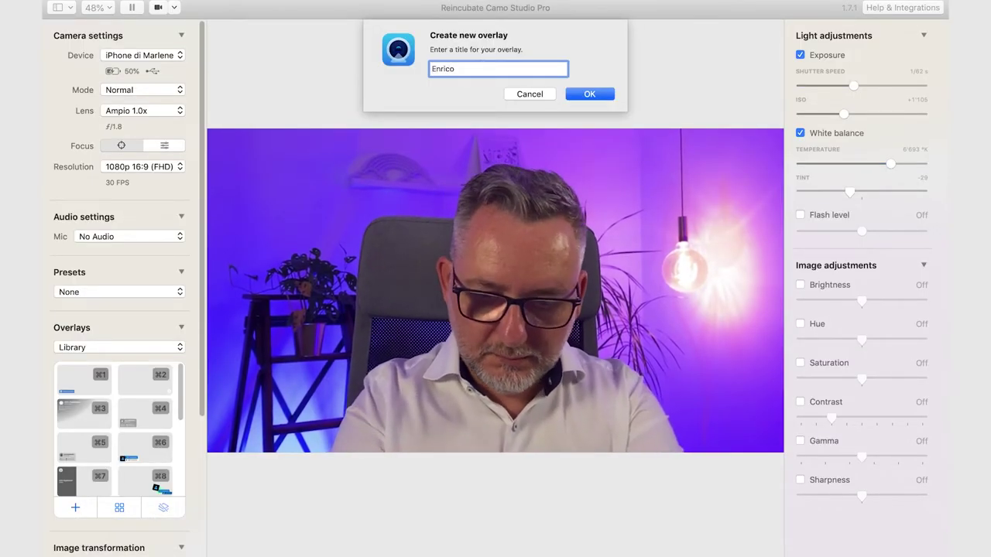
pyautogui.press('Return')
pyautogui.click(186, 32)
# - Add a rectangle and a circle, placing the rectangle beside the circle at lower-left
pyautogui.click(221, 64)
pyautogui.moveTo(288, 202); pyautogui.dragTo(382, 380)
pyautogui.click(185, 32)
pyautogui.click(220, 82)
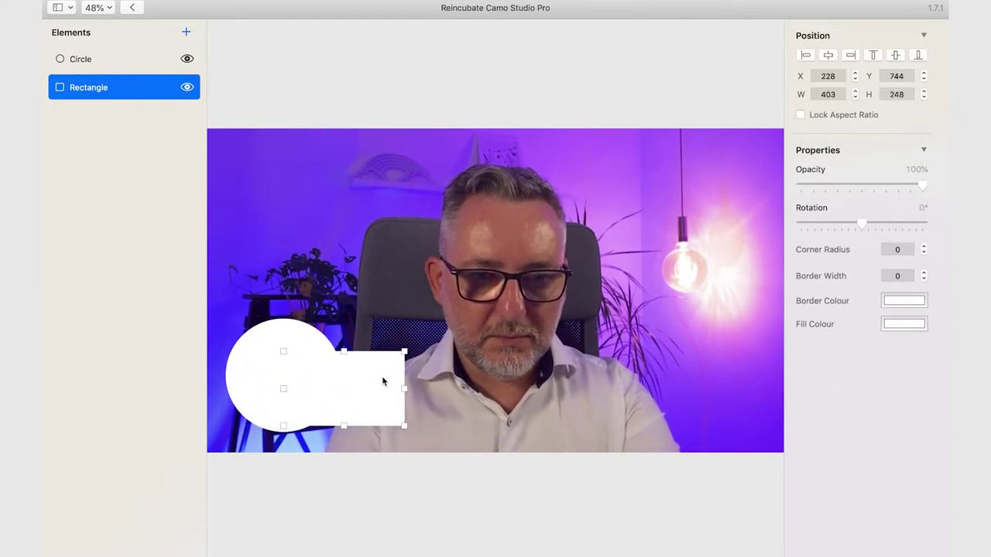
pyautogui.click(185, 32)
pyautogui.click(220, 52)
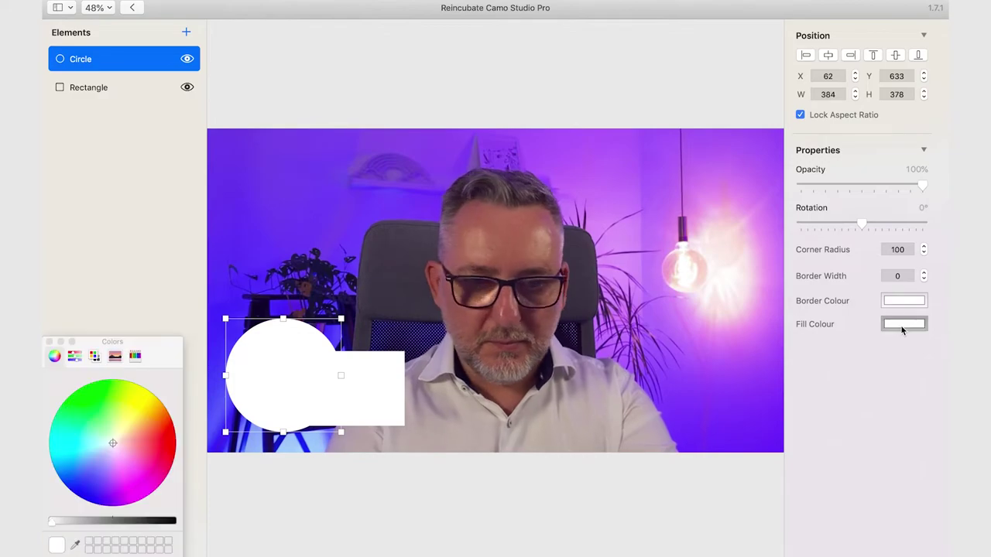
# - Fill the circle and rectangle yellow, widen the rectangle to 519 and slightly round its corners
pyautogui.click(148, 400)
pyautogui.click(394, 398)
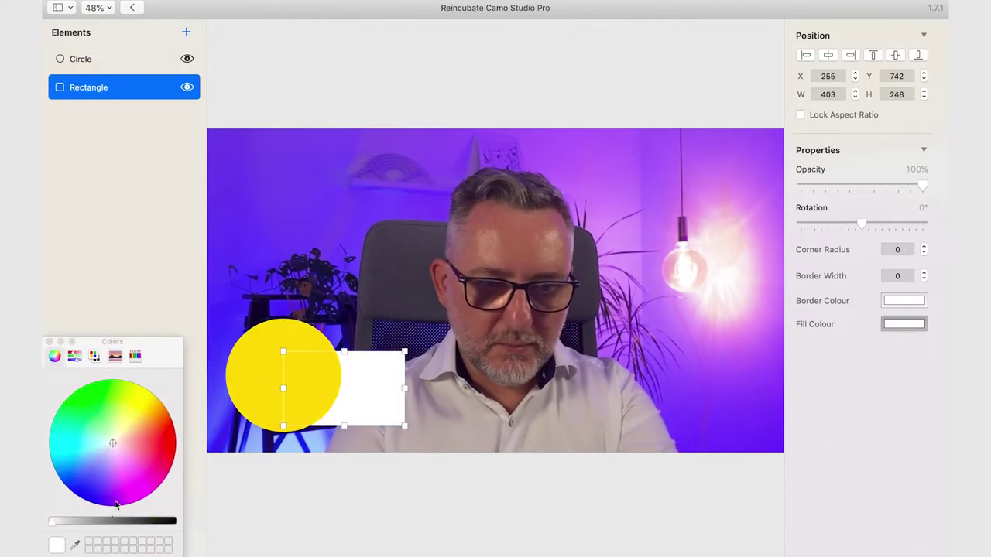
pyautogui.click(140, 408)
pyautogui.moveTo(404, 387); pyautogui.dragTo(441, 391)
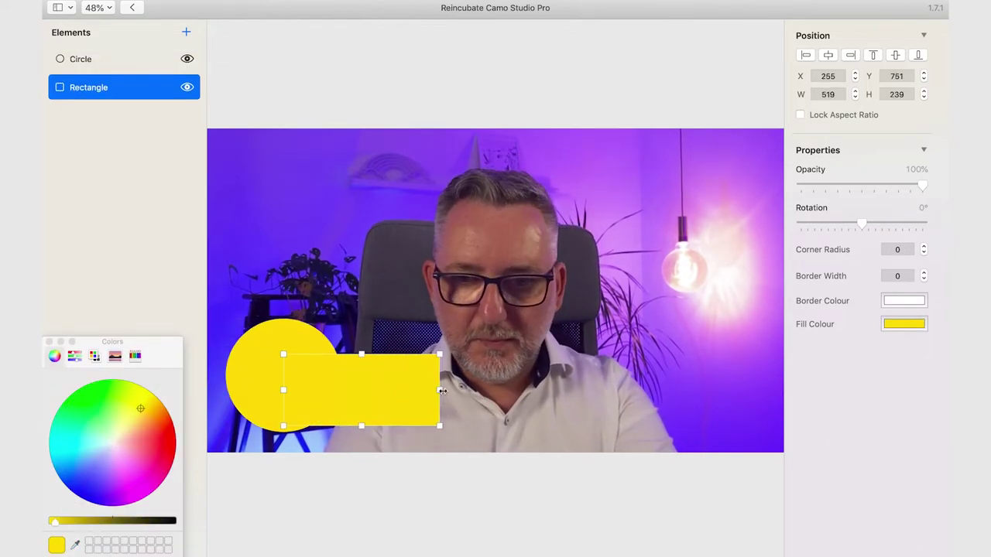
pyautogui.click(923, 246)
pyautogui.moveTo(384, 403); pyautogui.dragTo(384, 405)
# - Set the name text to the presenter's name on one line and enlarge the website text
pyautogui.doubleClick(342, 403)
pyautogui.write('Enrico Zamparo')
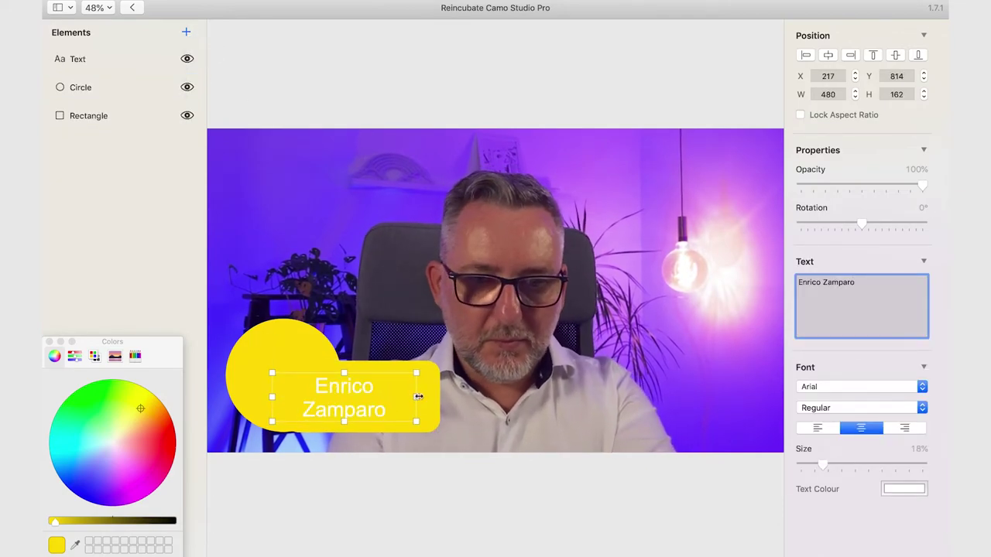
pyautogui.moveTo(418, 396); pyautogui.dragTo(436, 397)
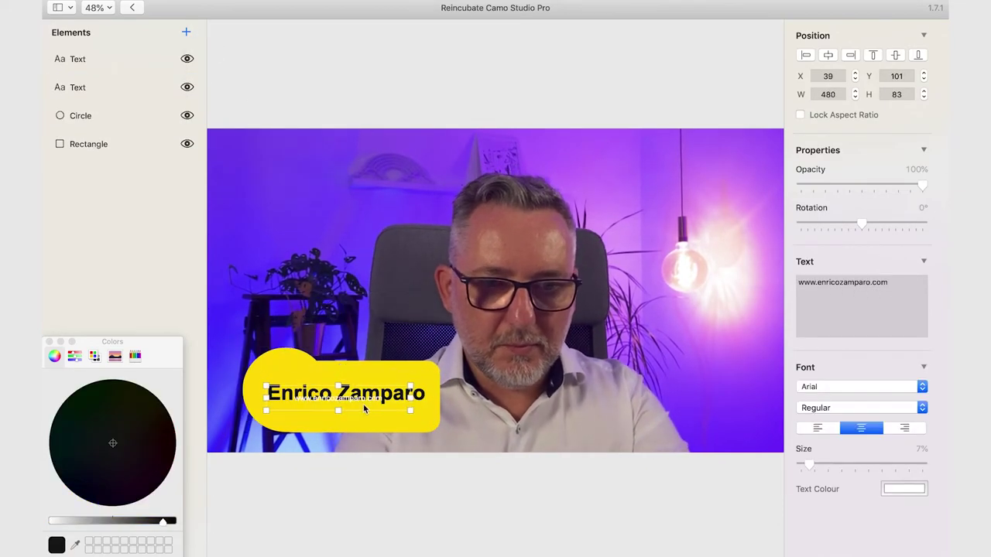
pyautogui.moveTo(810, 469); pyautogui.dragTo(822, 466)
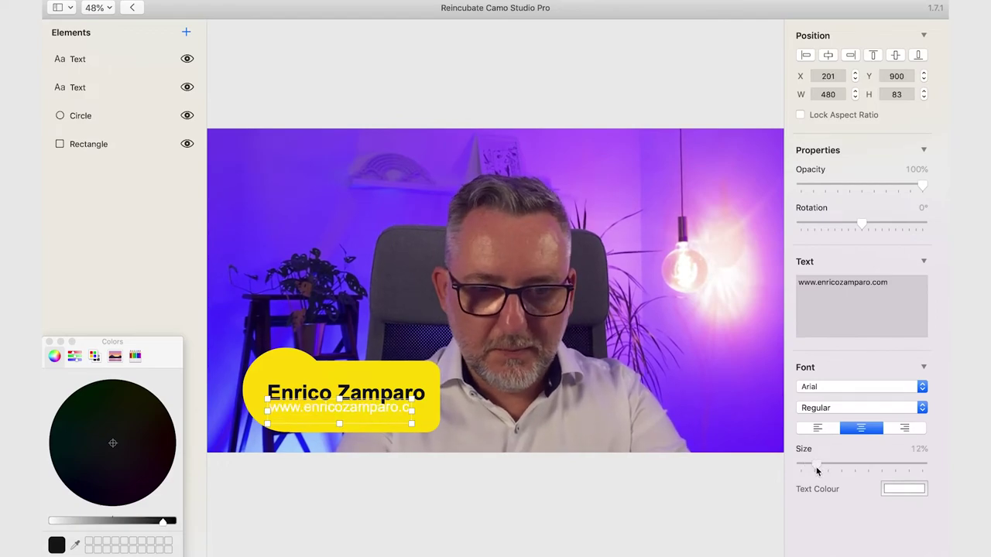
pyautogui.click(640, 330)
pyautogui.click(186, 31)
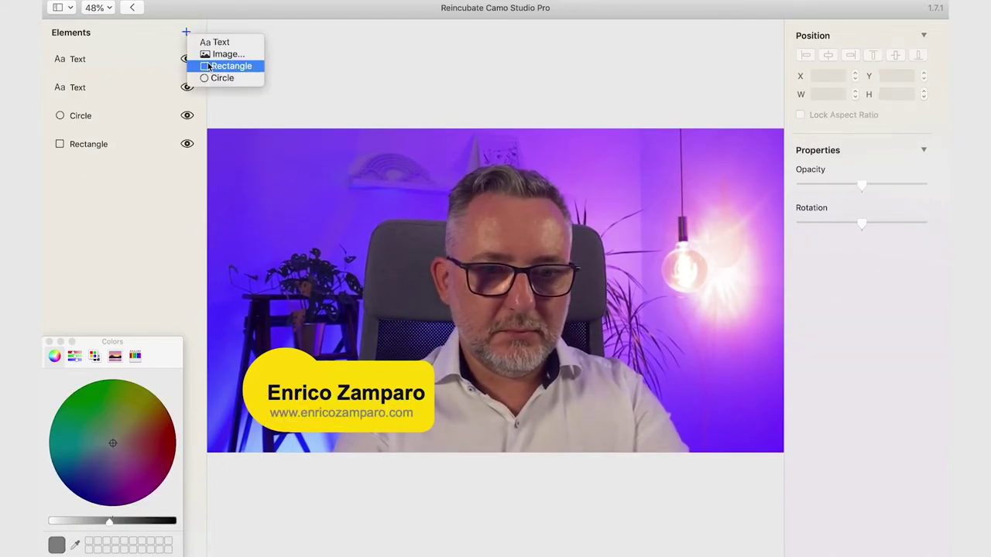
# - Add a rectangle with the badge's yellow fill and a white border of width 12
pyautogui.click(228, 67)
pyautogui.moveTo(314, 191); pyautogui.dragTo(715, 203)
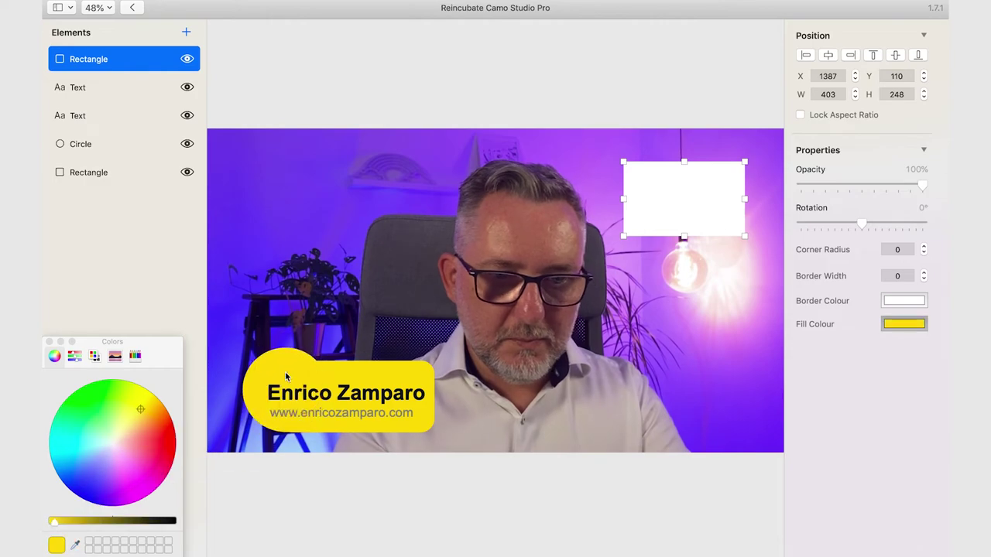
pyautogui.click(290, 394)
pyautogui.click(900, 304)
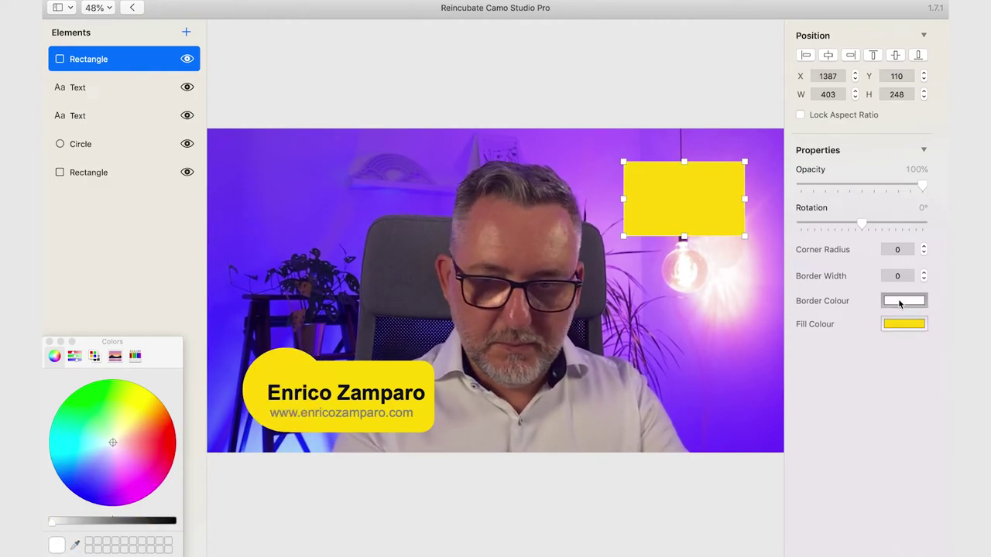
pyautogui.click(923, 274)
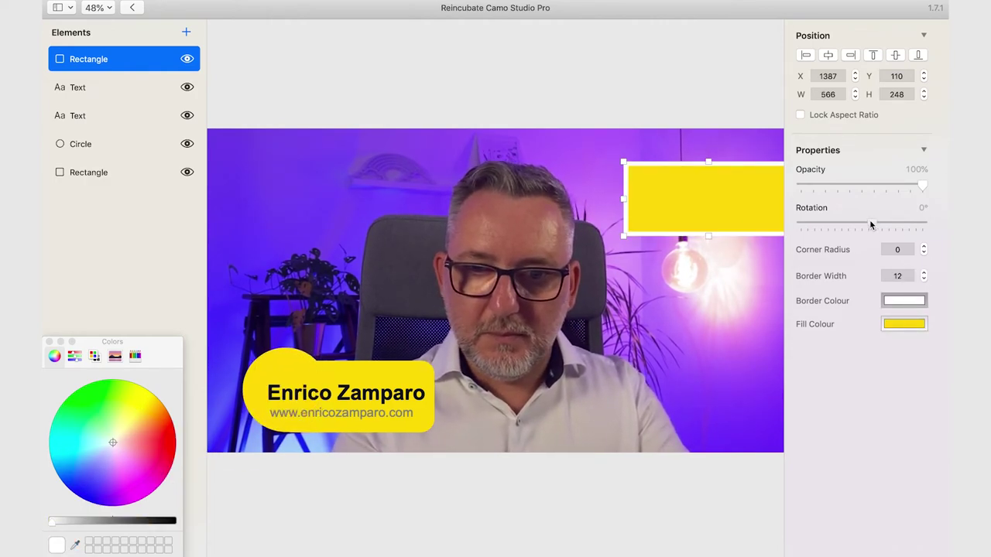
# - Tilt the stripe to 36°, enlarge it to 1262×636 and push it into the top-right corner
pyautogui.moveTo(871, 224); pyautogui.dragTo(873, 225)
pyautogui.moveTo(658, 155); pyautogui.dragTo(411, 42)
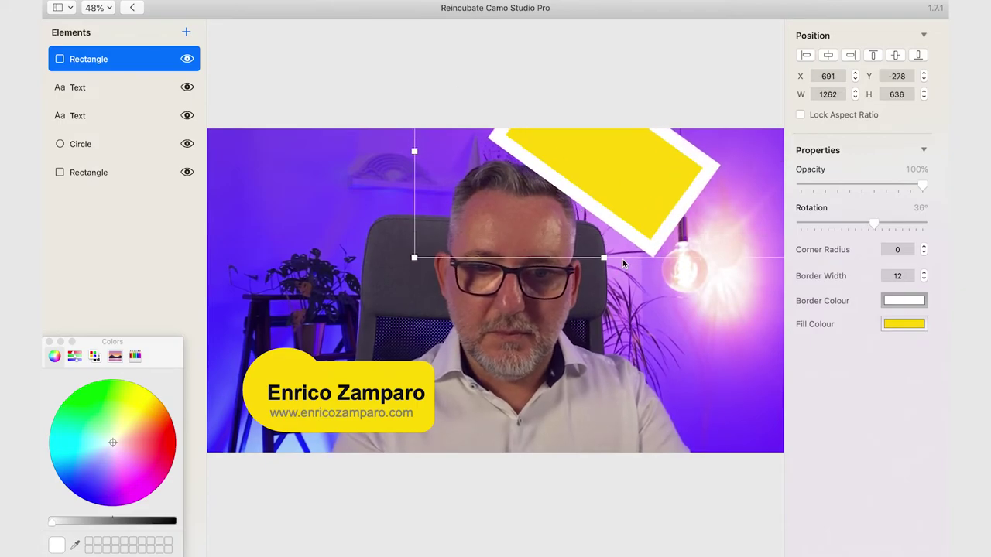
pyautogui.moveTo(623, 264); pyautogui.dragTo(799, 202)
pyautogui.click(521, 82)
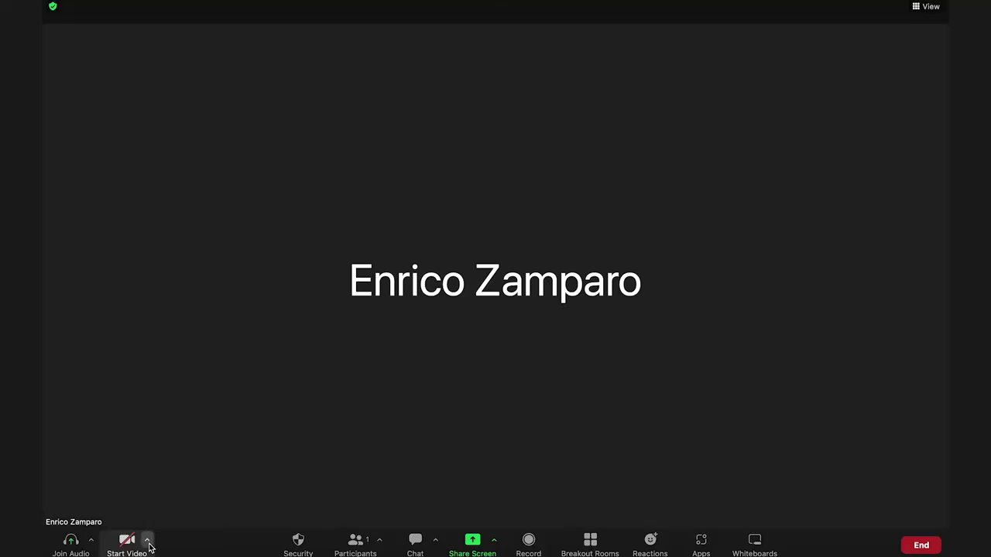
pyautogui.click(147, 542)
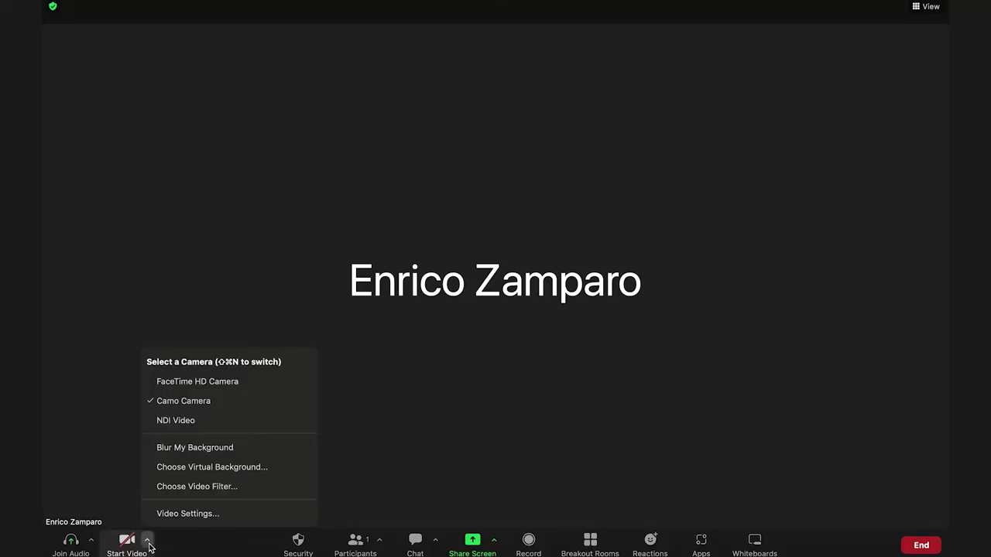
# - With Camo Camera selected, start Zoom video to show the yellow badge and corner stripe live
pyautogui.click(170, 550)
pyautogui.click(124, 545)
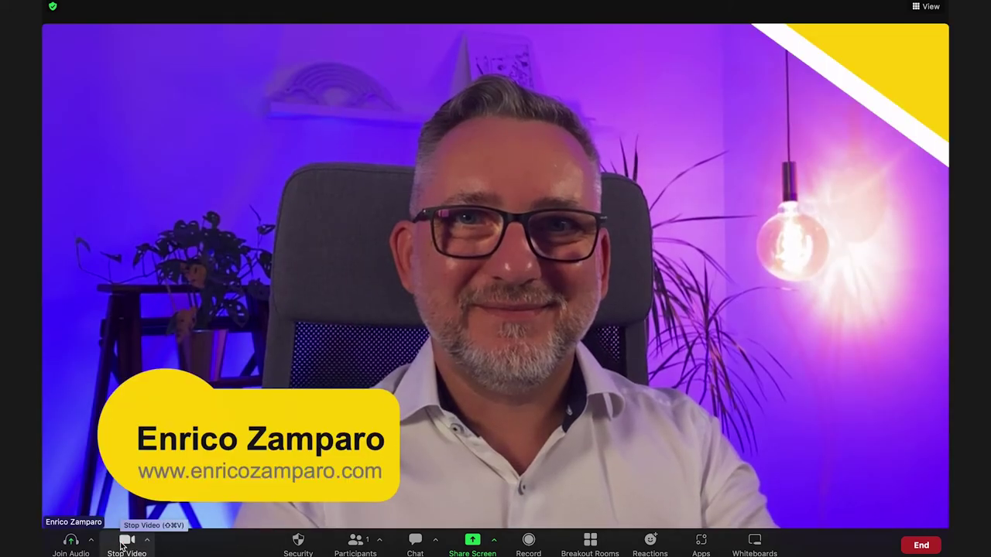